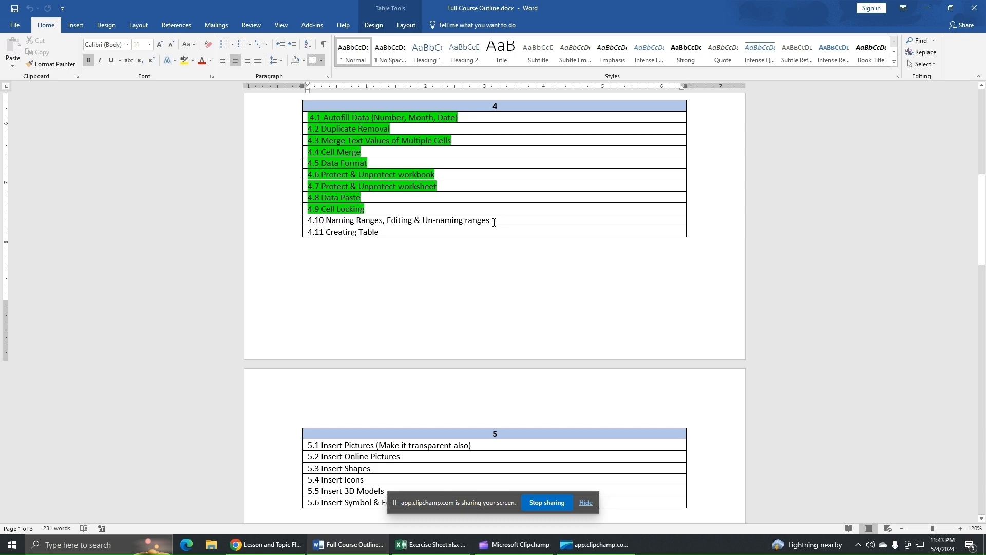
Switch to the Exercise Sheet workbook in Excel and examine the Ideal School table, including its Age and Total Marks columns.
left_click(431, 544)
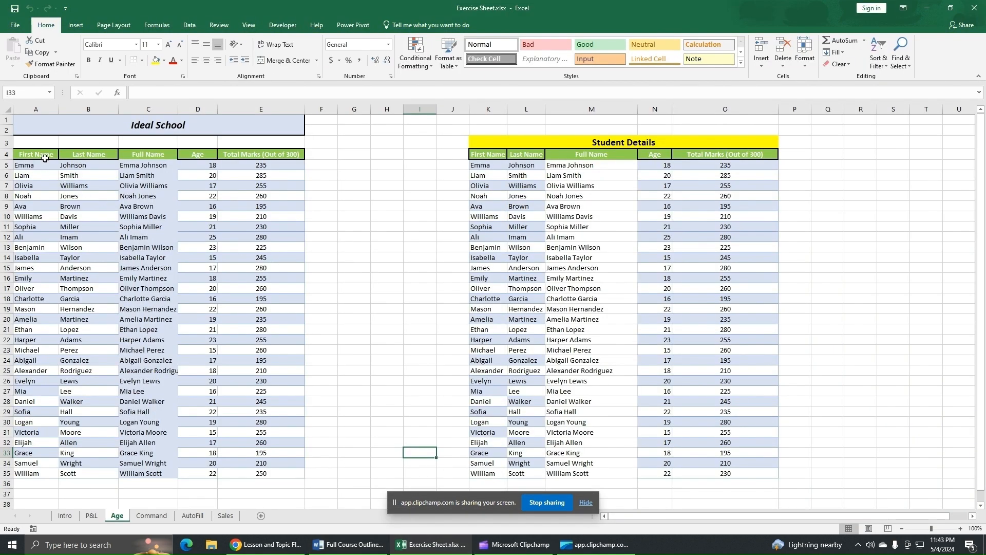
left_click_drag(52, 155, 88, 175)
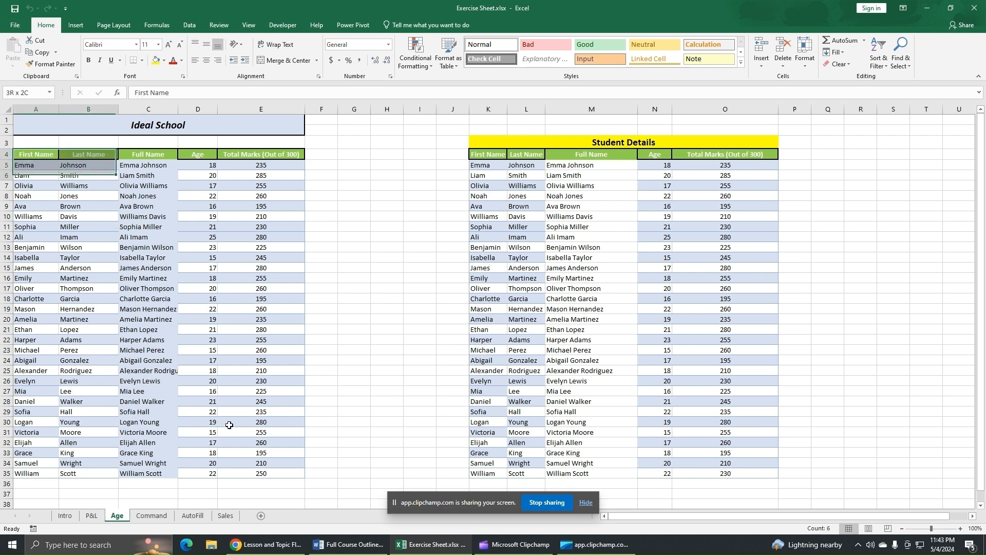
left_click_drag(229, 425, 268, 471)
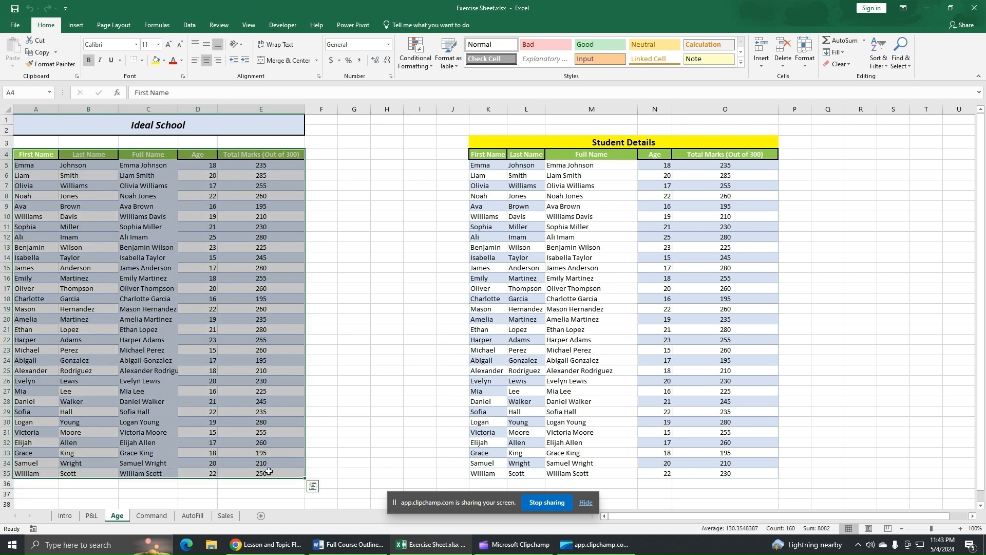
left_click(247, 155)
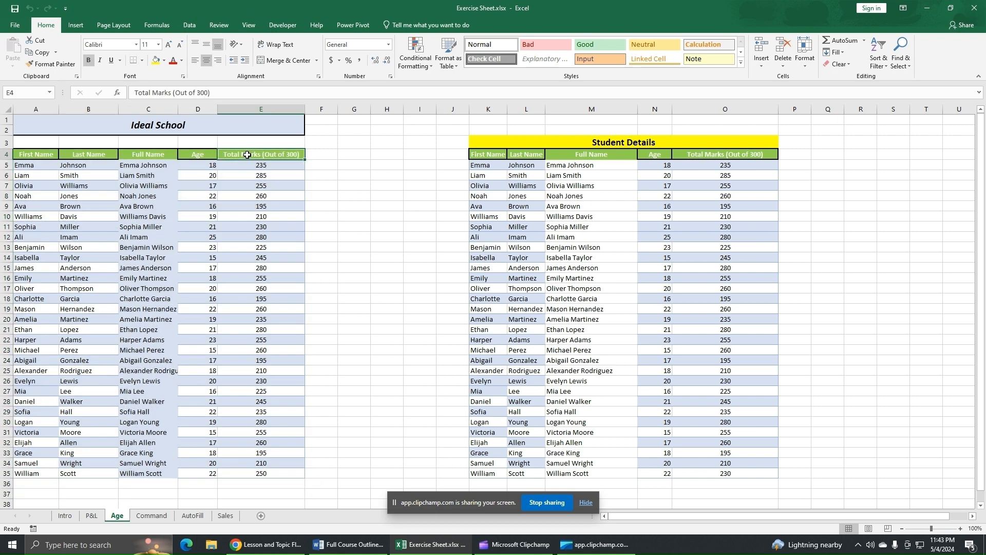
left_click_drag(247, 154, 263, 473)
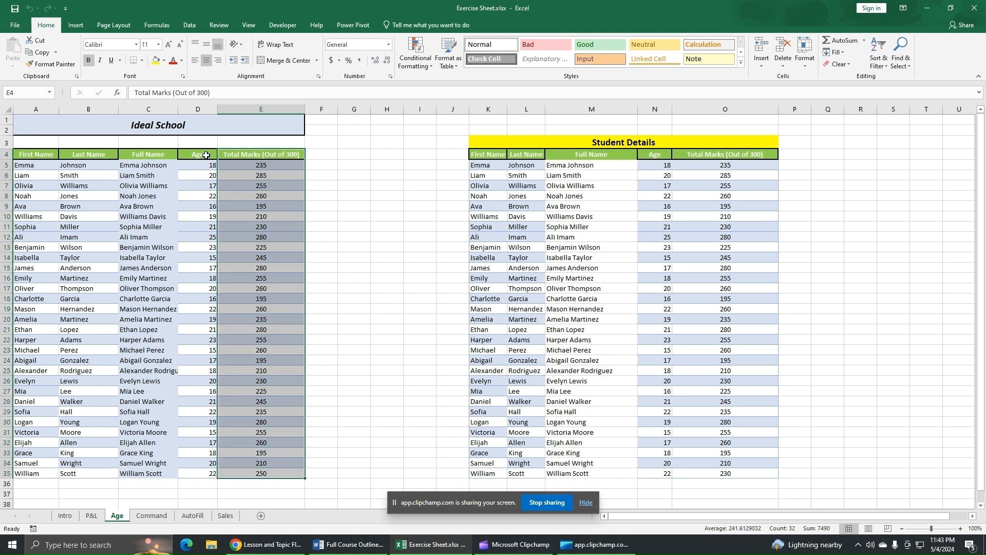
left_click_drag(205, 155, 273, 465)
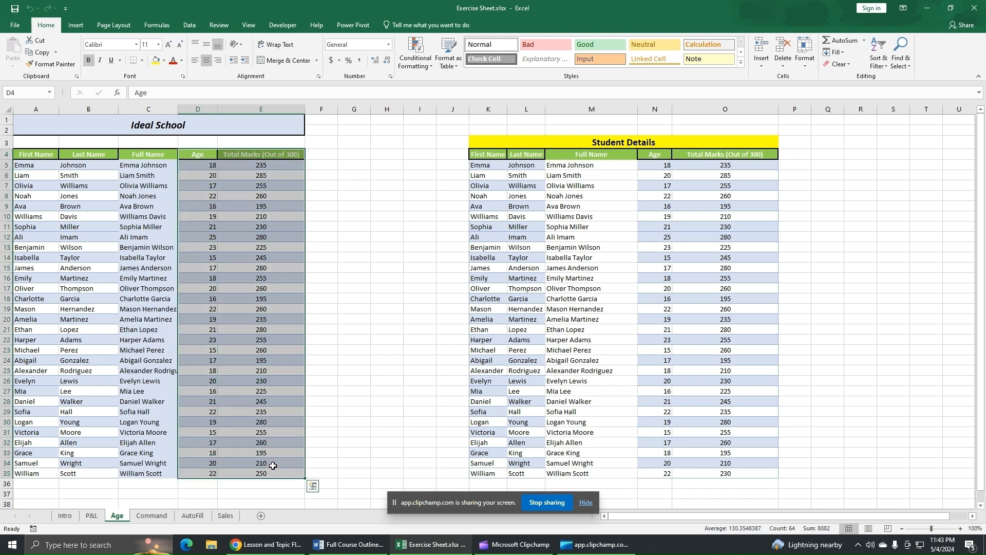
left_click(347, 401)
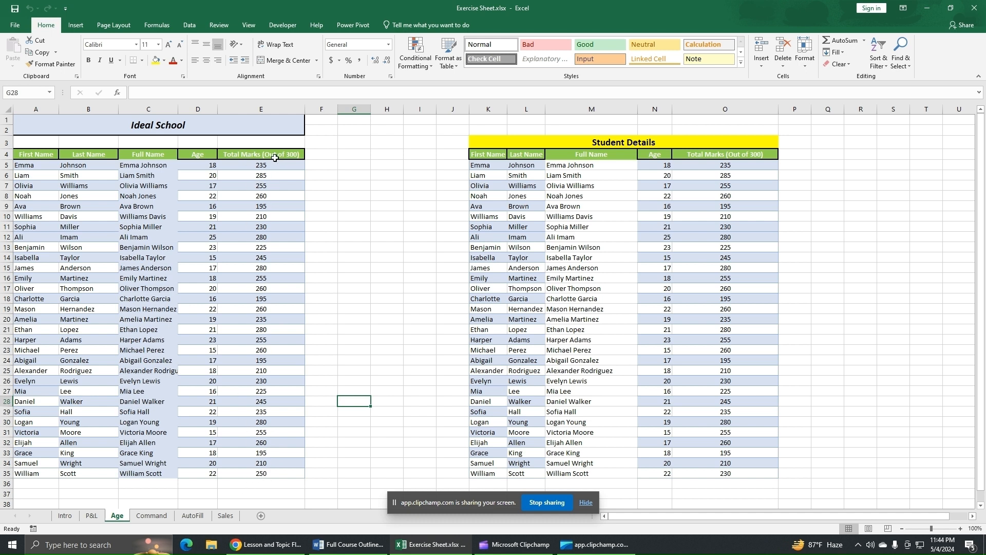
Total the Ideal School marks in E36 with AutoSum over E5:E35 and check the resulting formula.
left_click(264, 485)
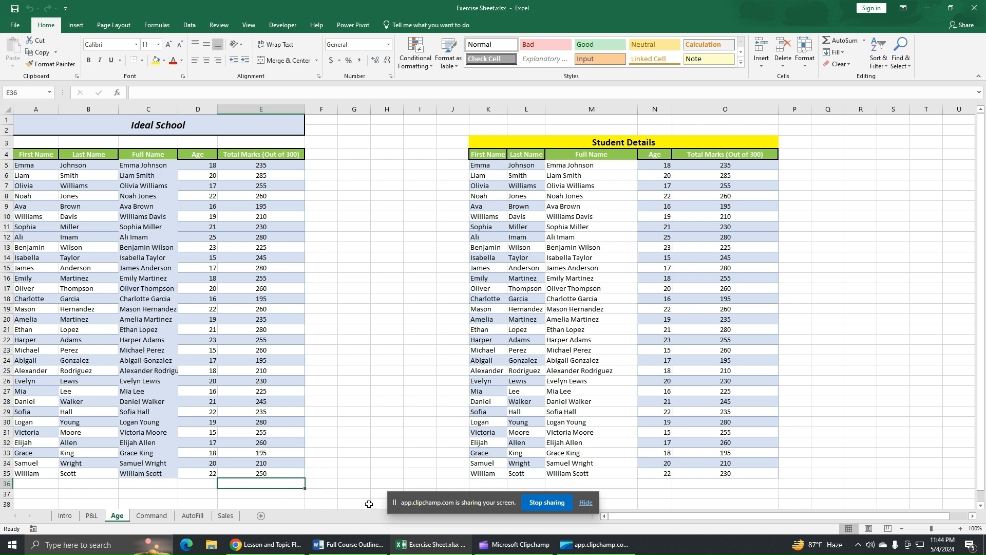
left_click(842, 42)
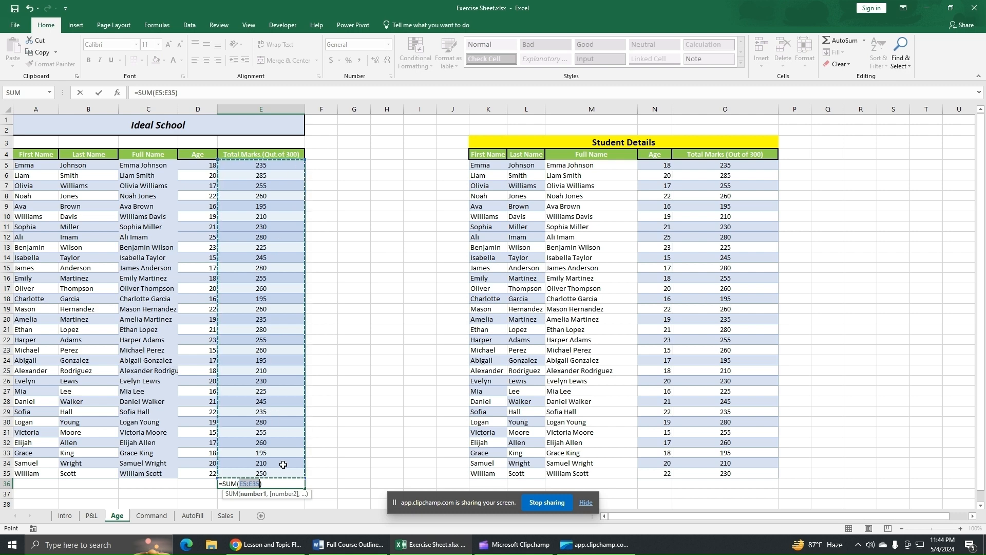
left_click(234, 94)
key("Return")
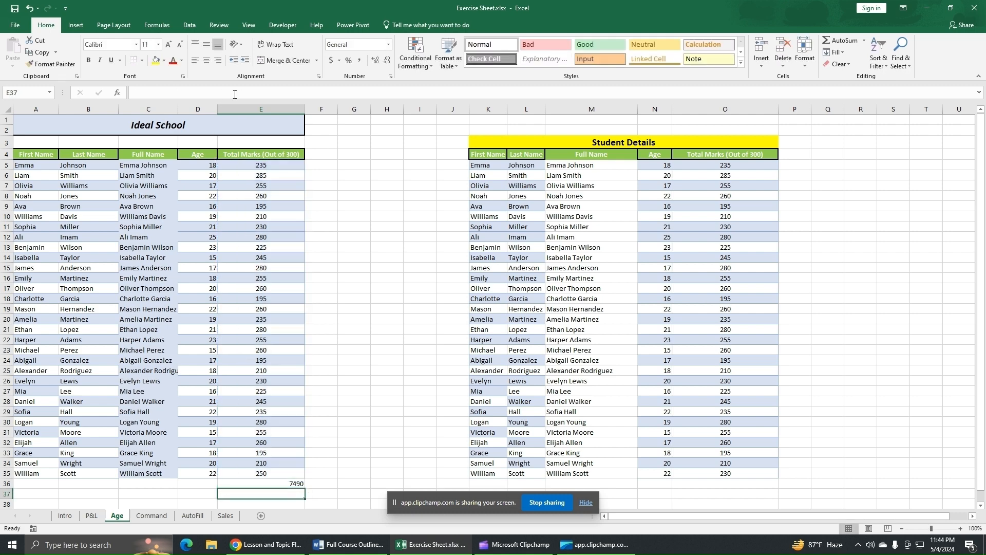
left_click(287, 484)
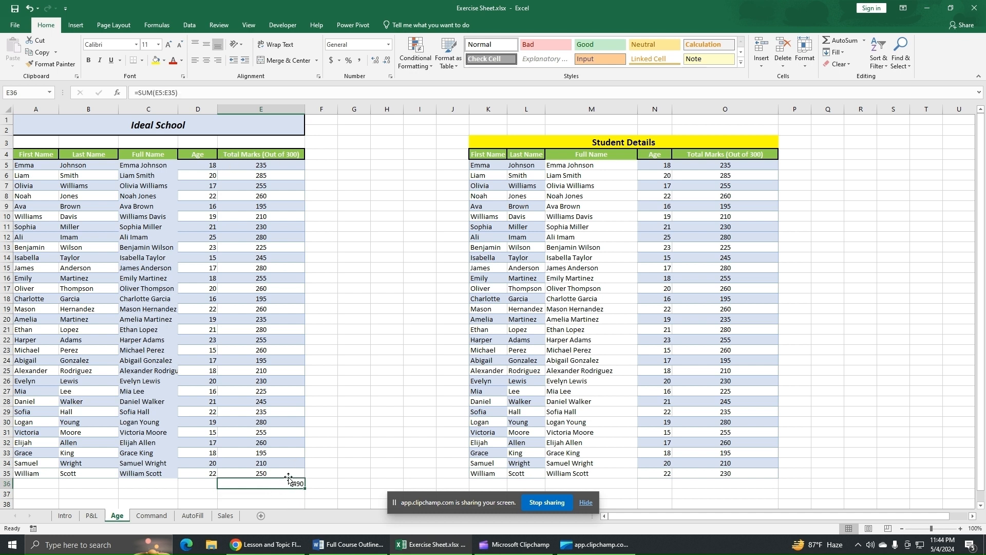
left_click(272, 492)
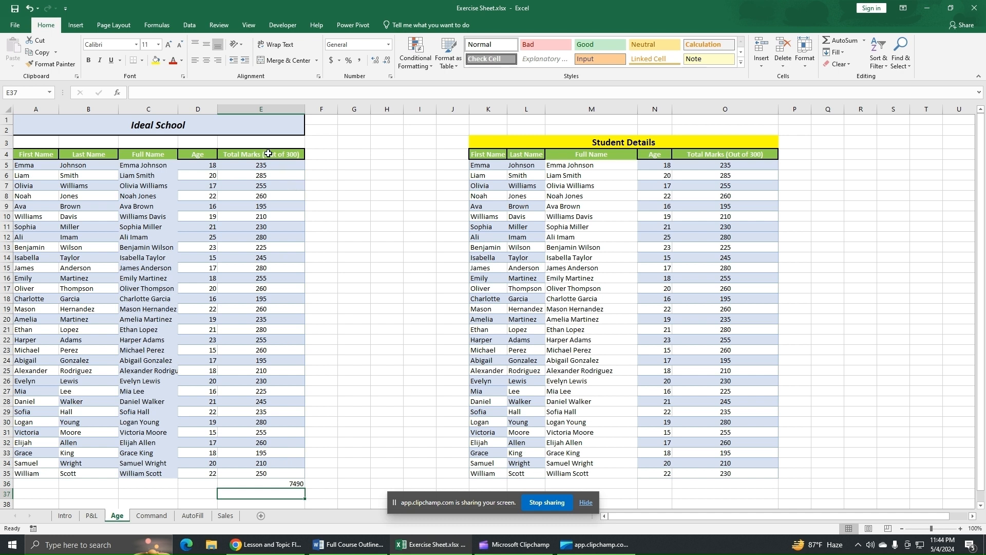
Define the name Total_Marks__Out_of_300 with Workbook scope for the Total Marks range E4:E35, header included.
left_click_drag(267, 153, 261, 473)
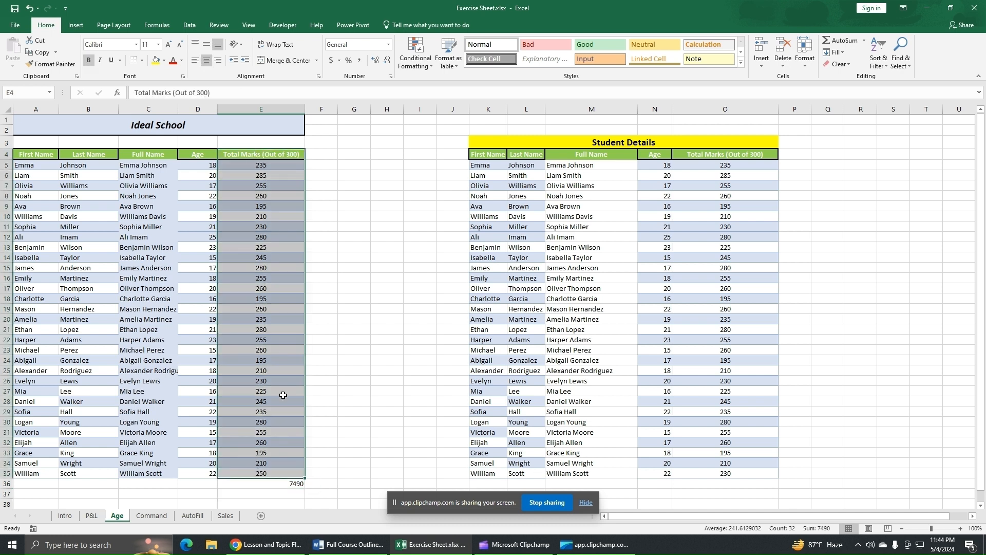
right_click(269, 249)
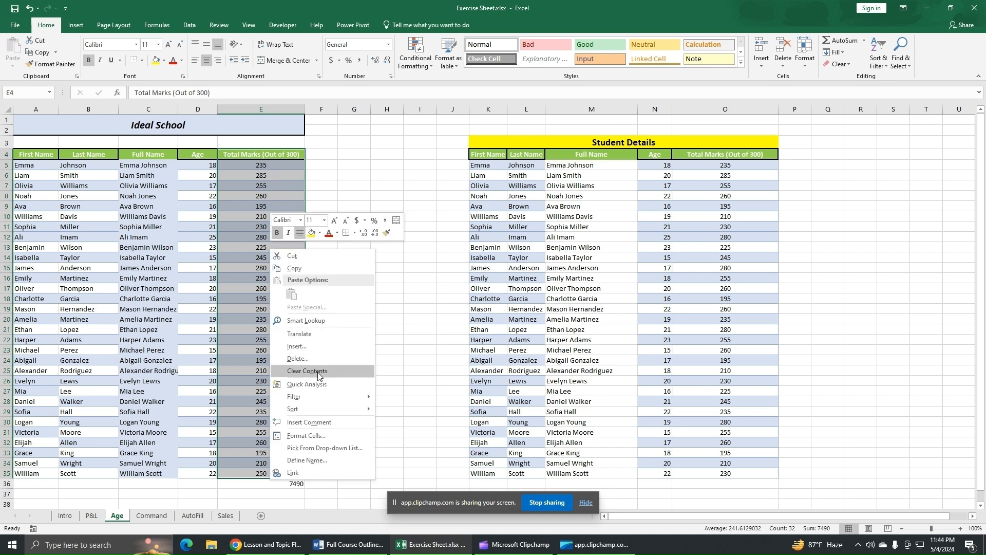
left_click(310, 460)
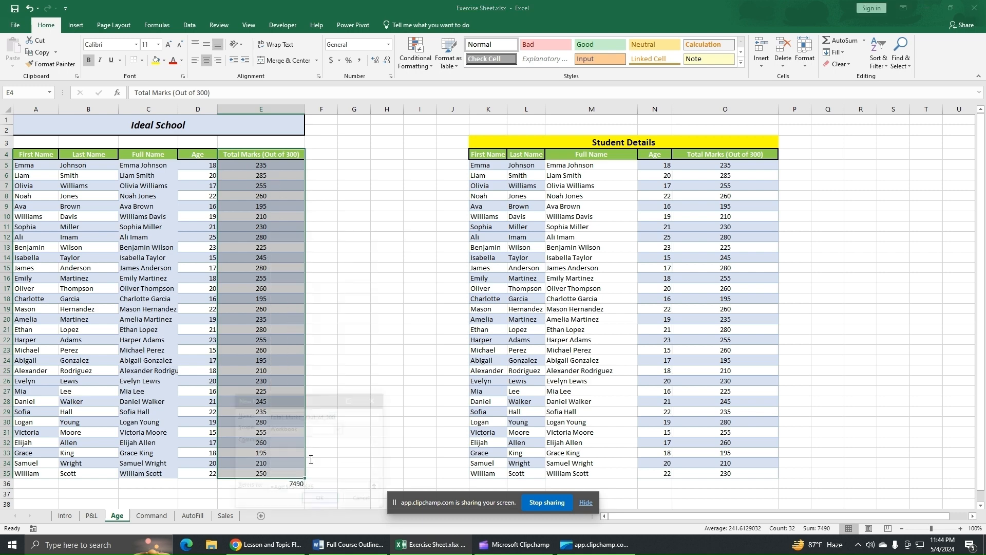
left_click(344, 414)
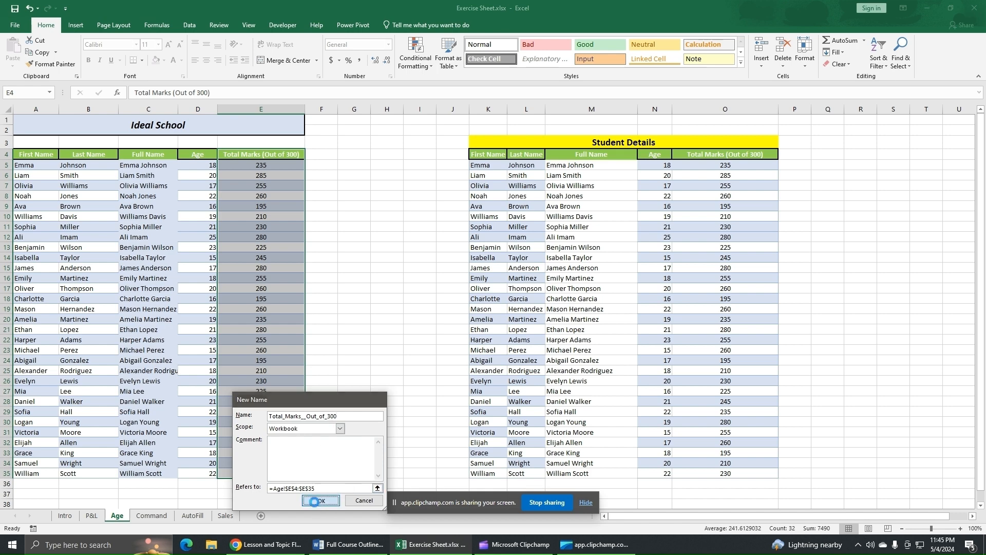
left_click(319, 500)
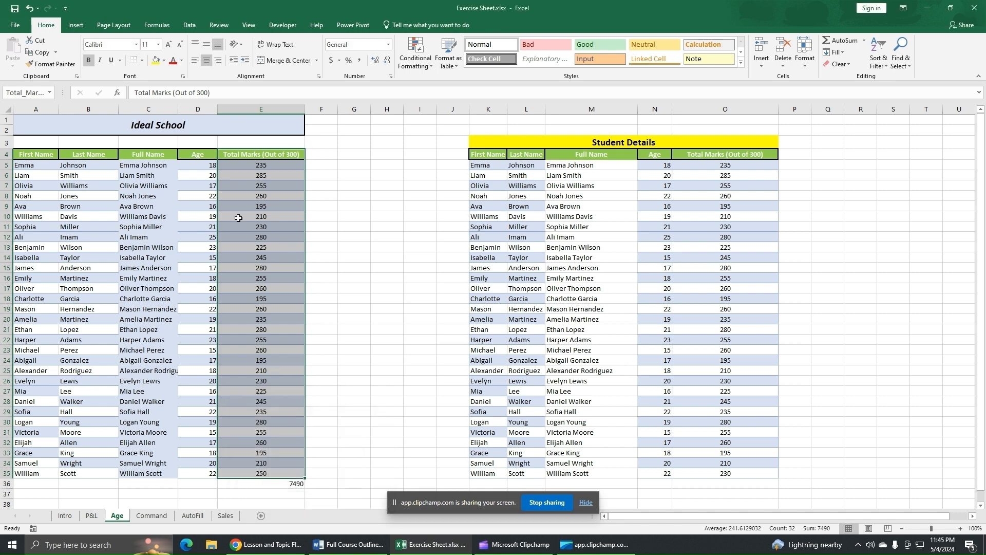
Reselect the Total Marks range E4:E35 and check the name assigned to it.
left_click(358, 187)
left_click_drag(285, 157, 277, 471)
left_click(50, 93)
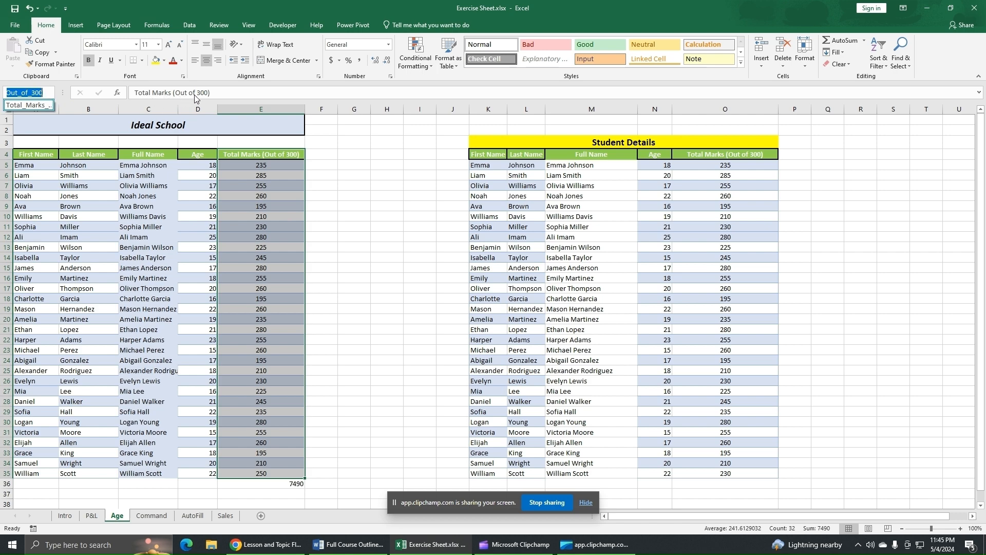
left_click(345, 241)
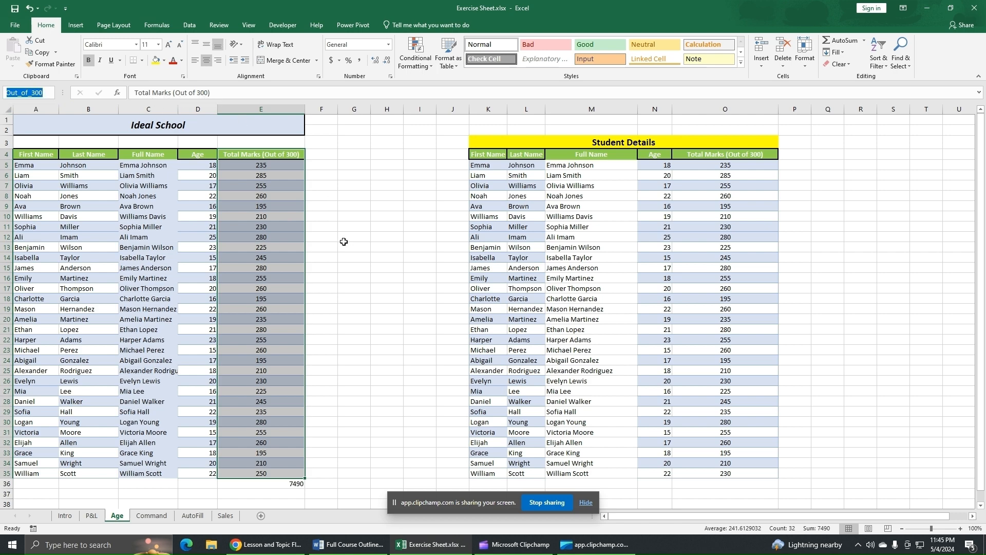
left_click(339, 242)
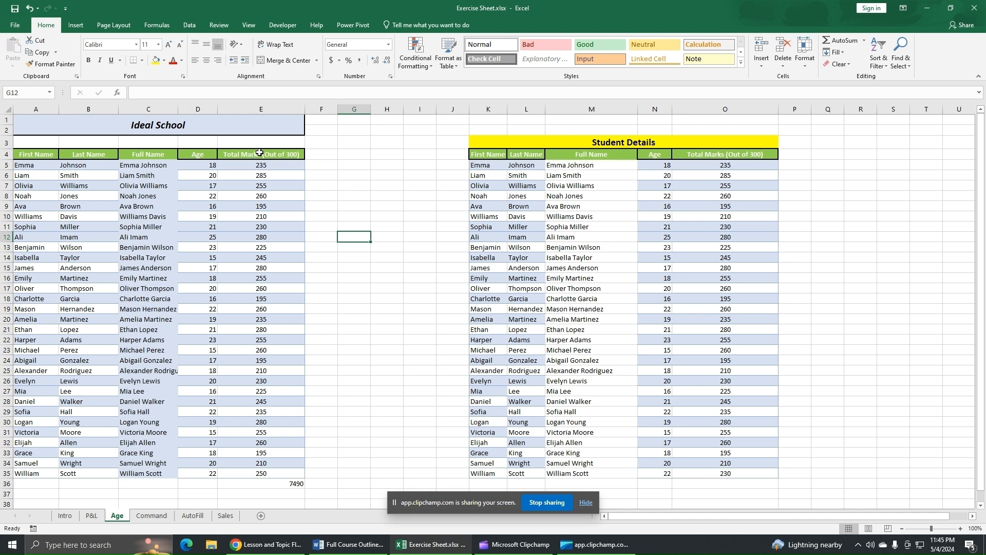
Enter the formula =SUM(Total_Marks__Out_of_300) in E37 to total the marks through the named range.
left_click(262, 495)
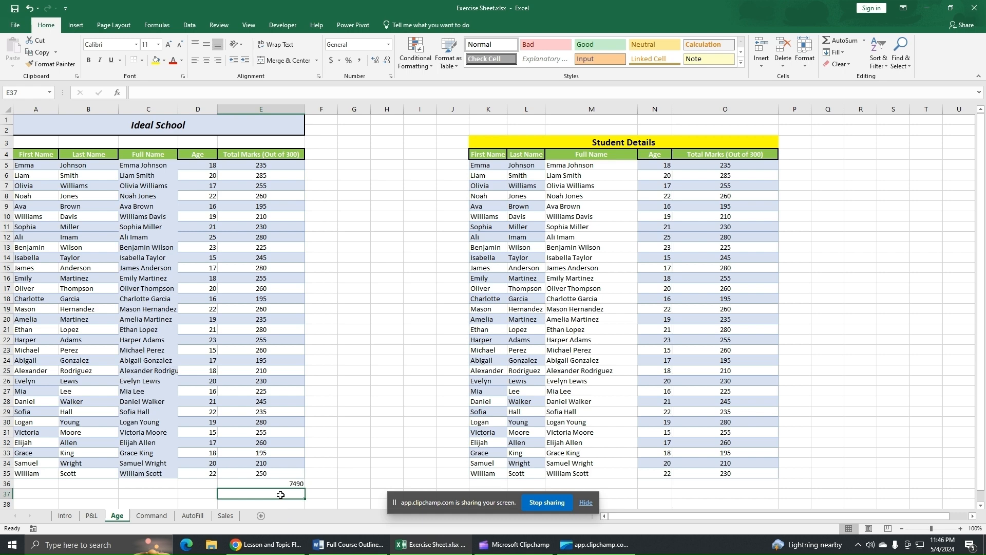
type("=")
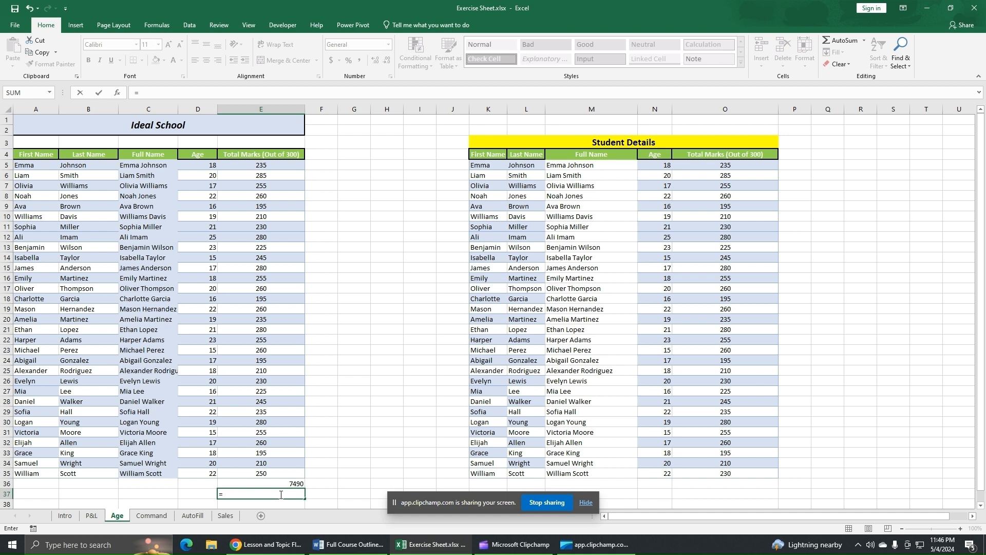
type("SUM")
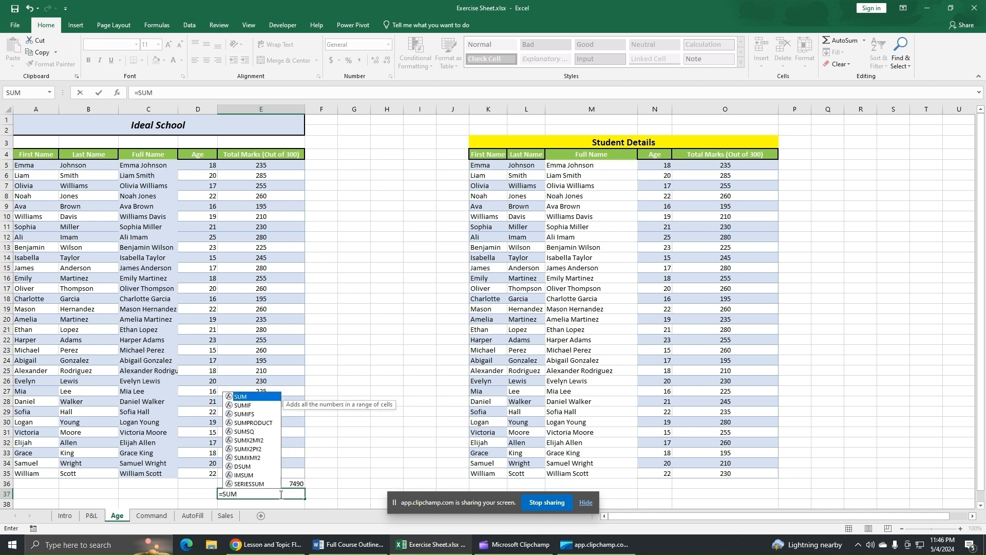
type("(")
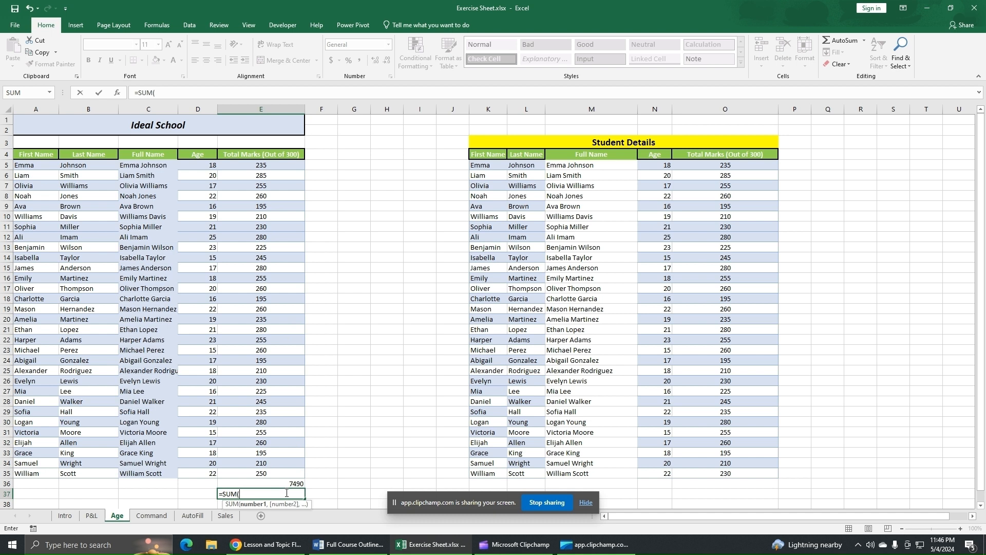
type("to")
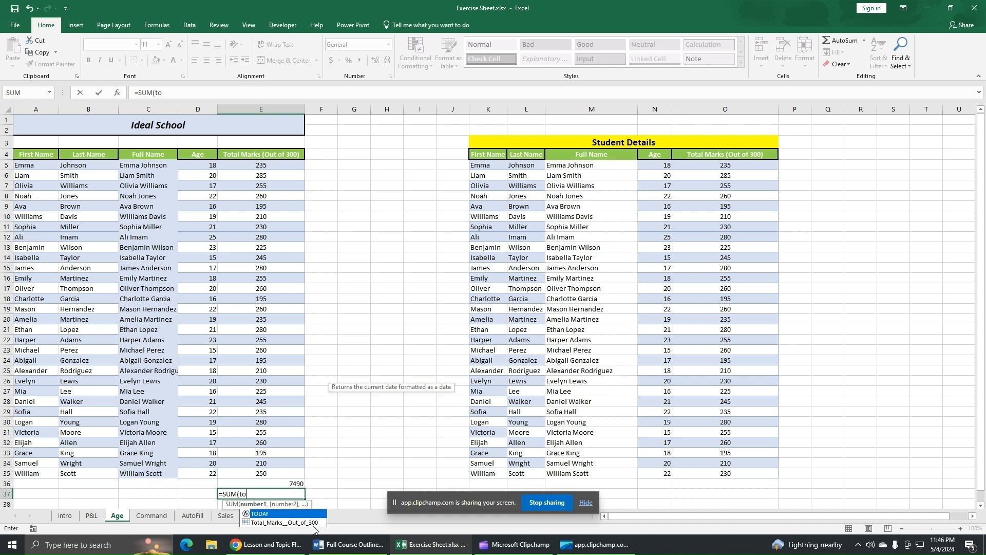
double_click(267, 523)
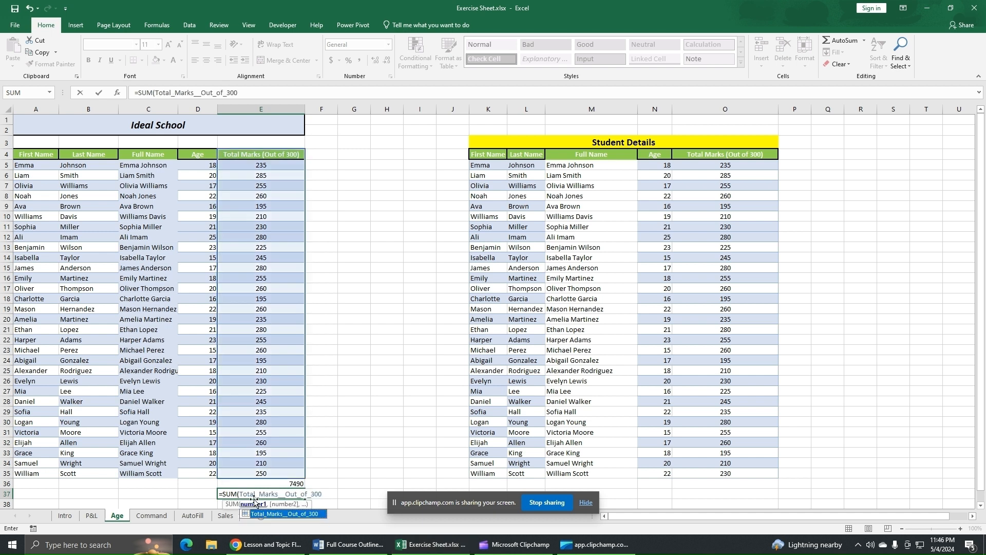
left_click(252, 93)
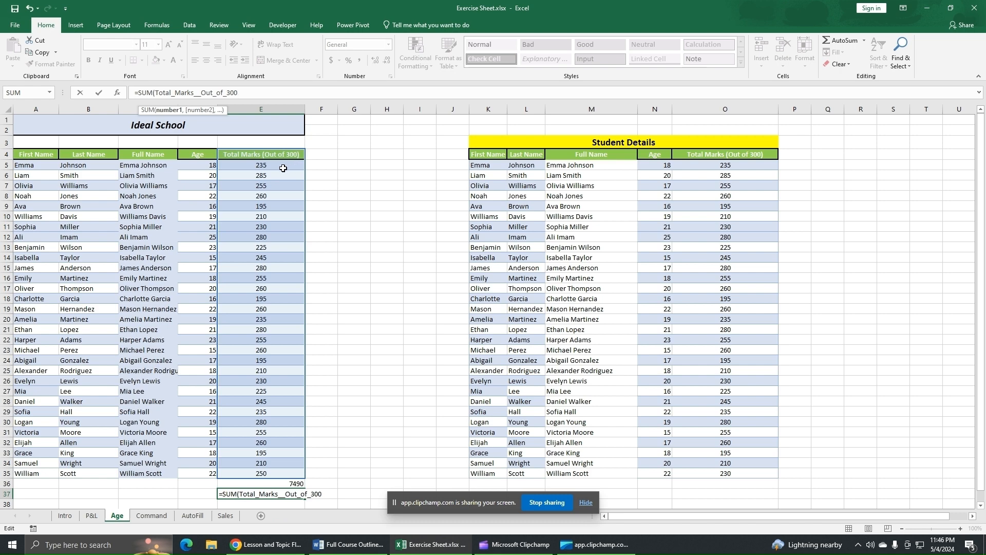
type(")")
key("Return")
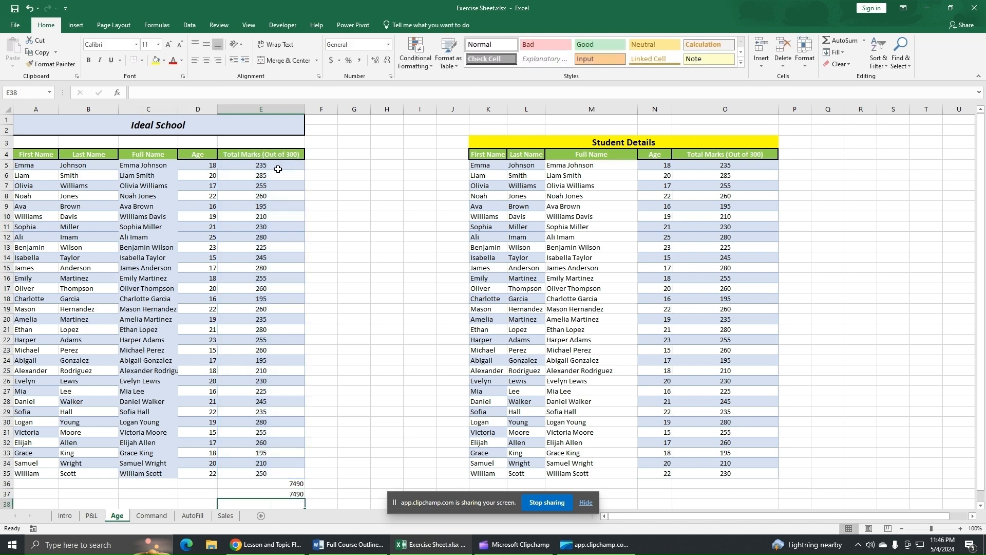
Compare the named-range formula in E37 with the AutoSum formula in E36.
left_click(289, 493)
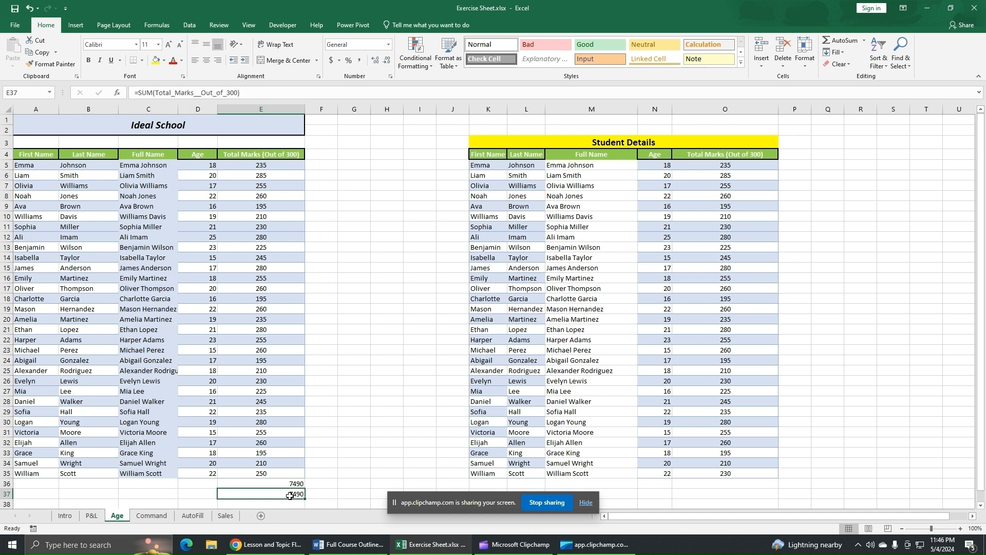
left_click(282, 483)
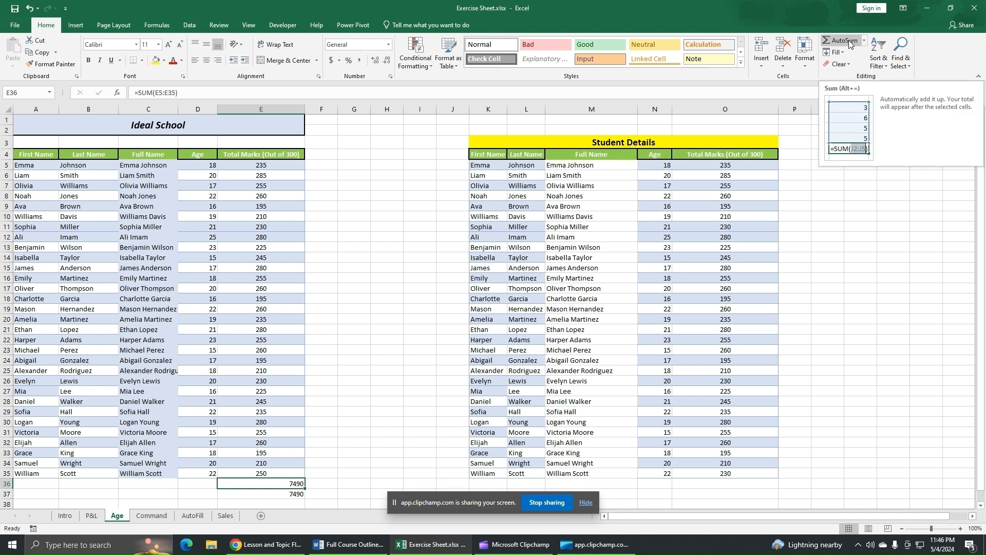
left_click(298, 495)
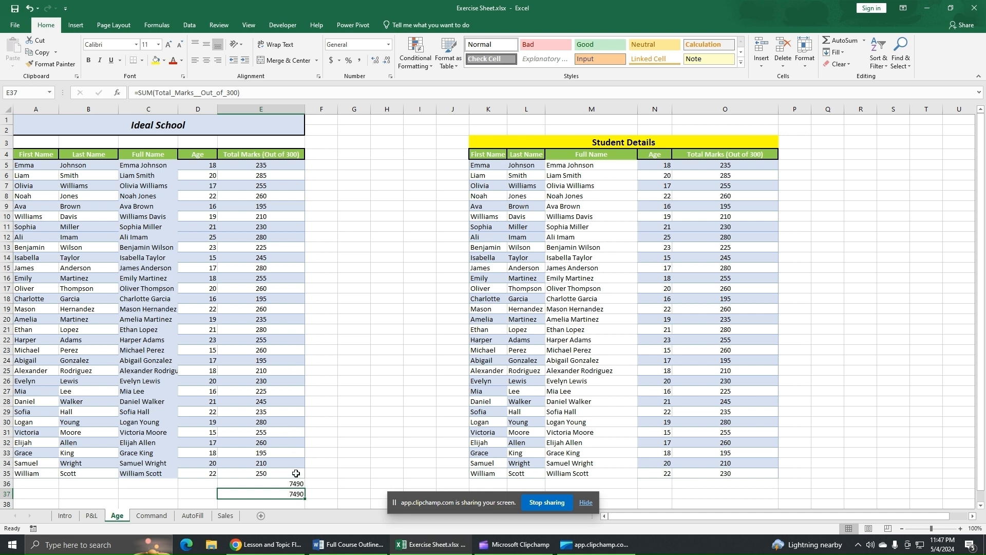
Select the Total Marks range E4:E35 and open the Name Manager.
left_click(277, 155)
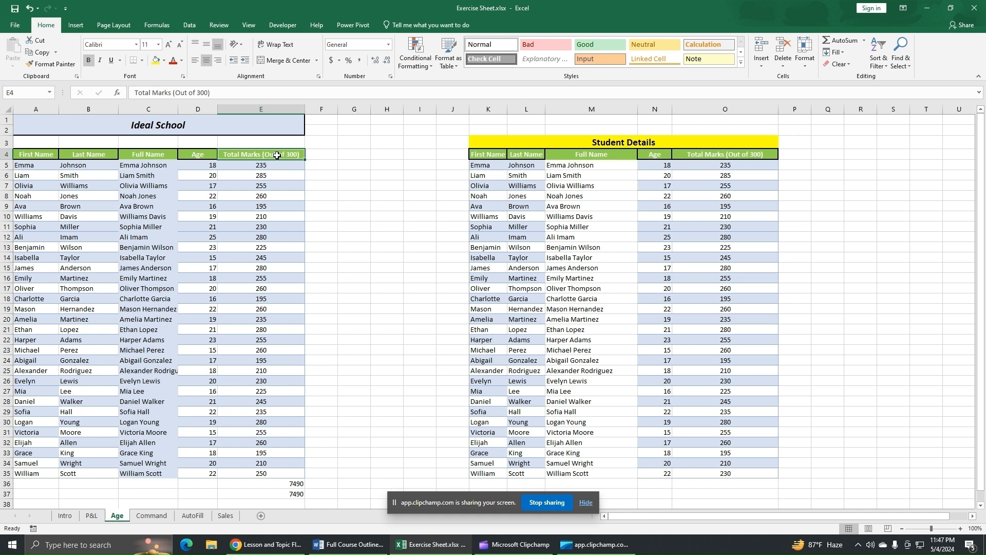
left_click_drag(277, 155, 281, 473)
left_click(213, 25)
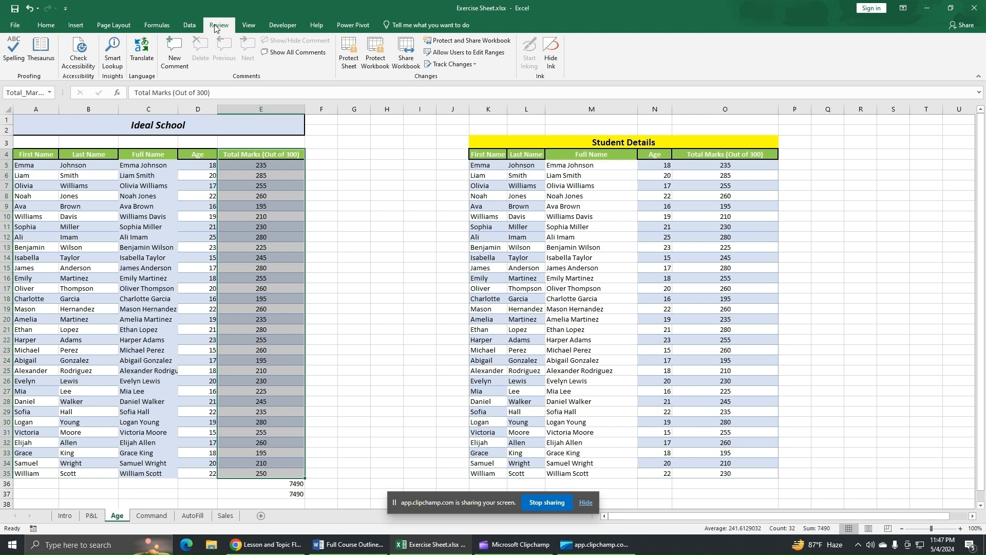
left_click(185, 26)
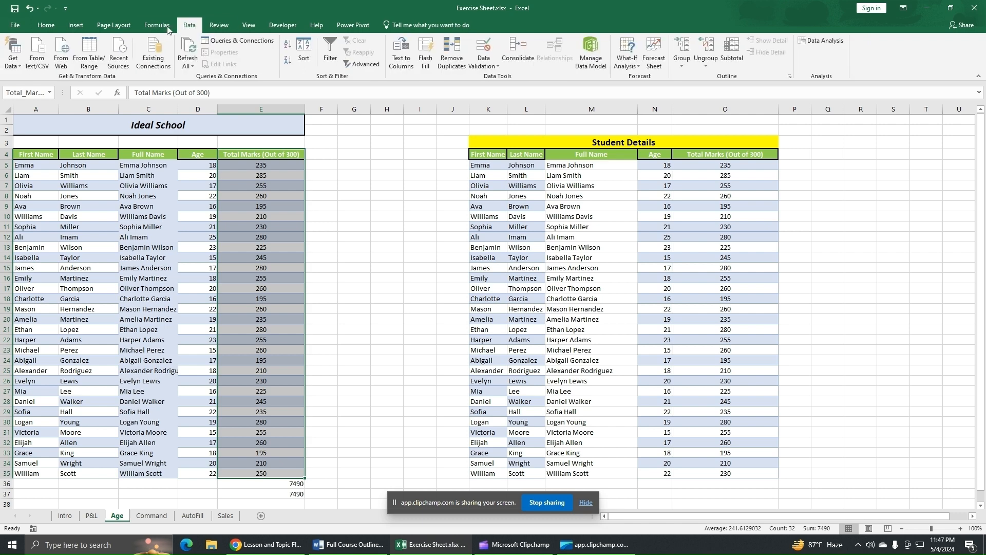
left_click(248, 26)
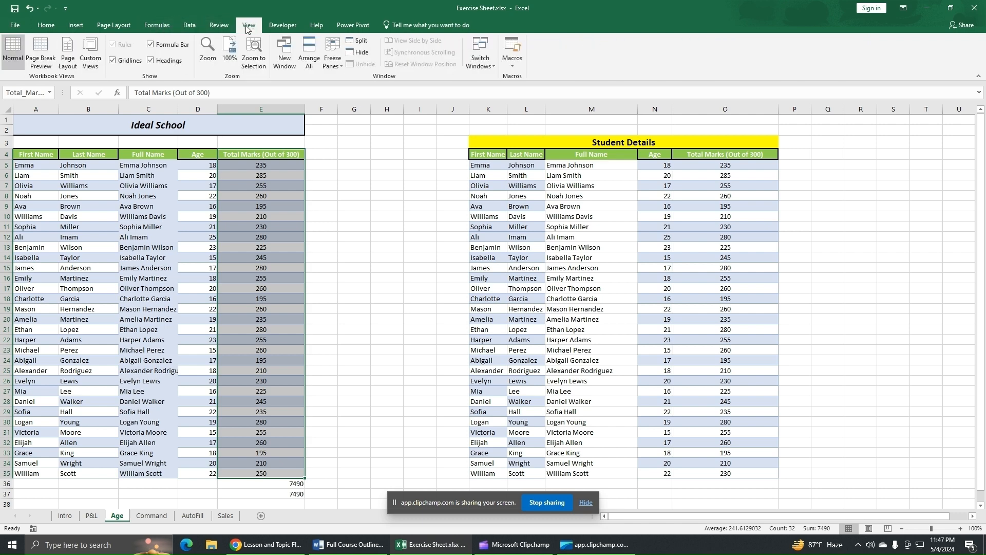
left_click(128, 24)
left_click(157, 26)
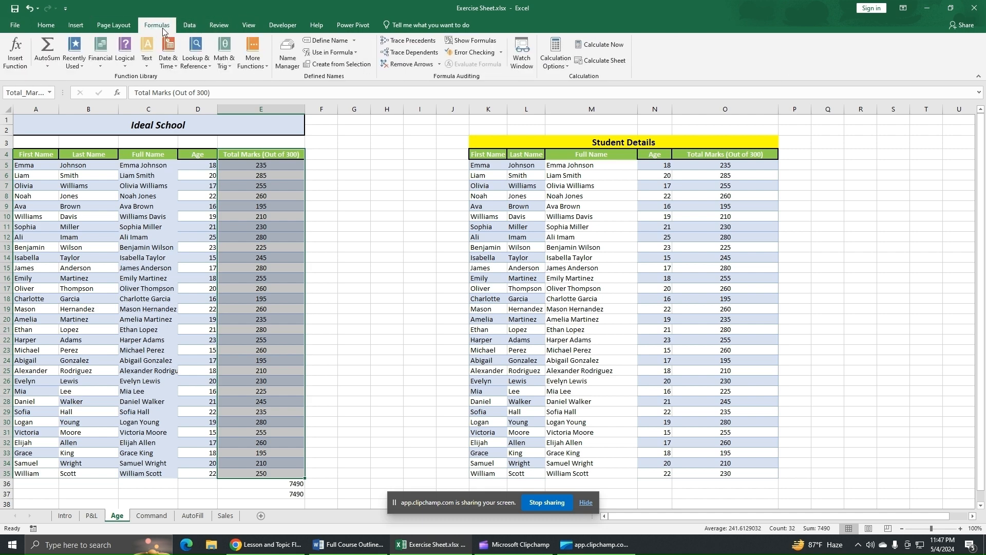
left_click(289, 66)
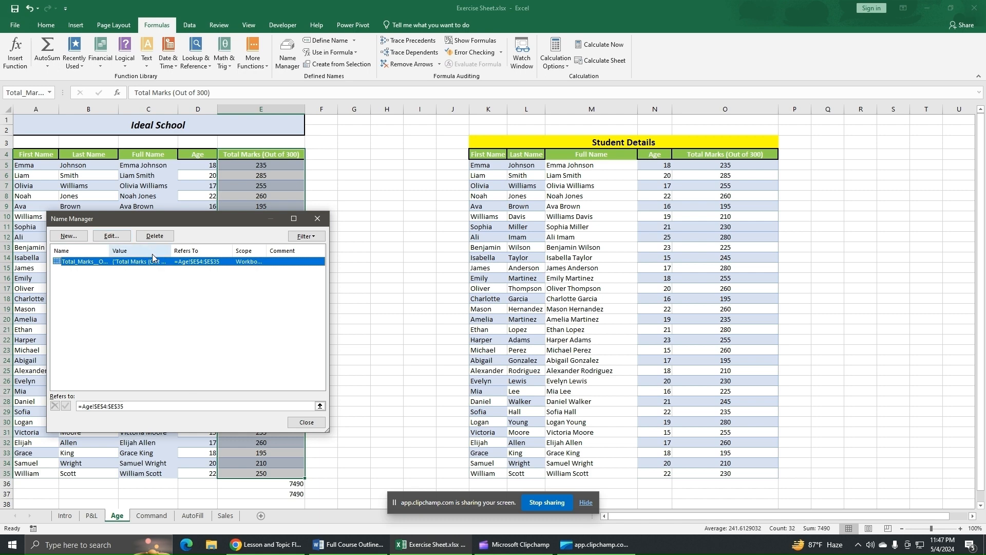
Rename the defined name Total_Marks__Out_of_300 to Total_Marks and close the Name Manager.
left_click(121, 239)
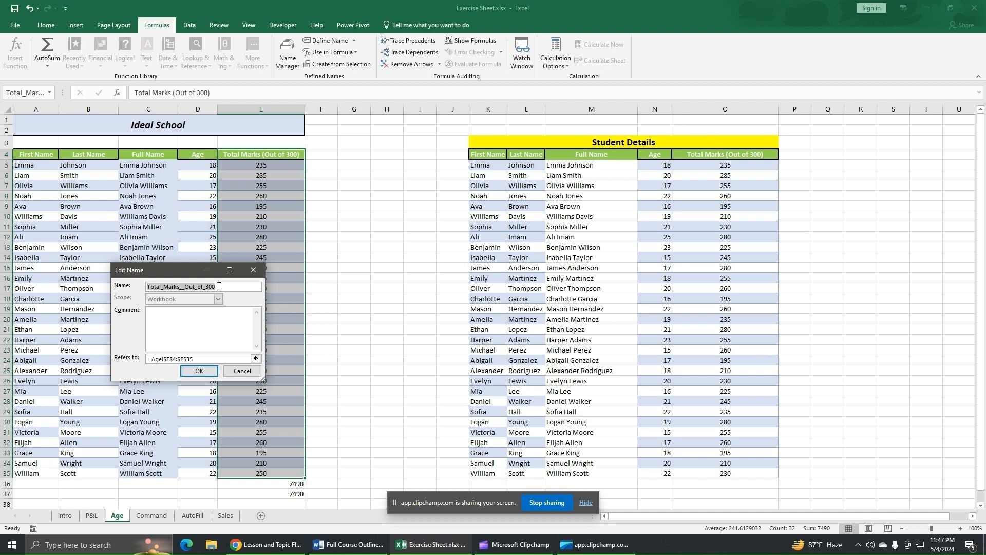
left_click(219, 286)
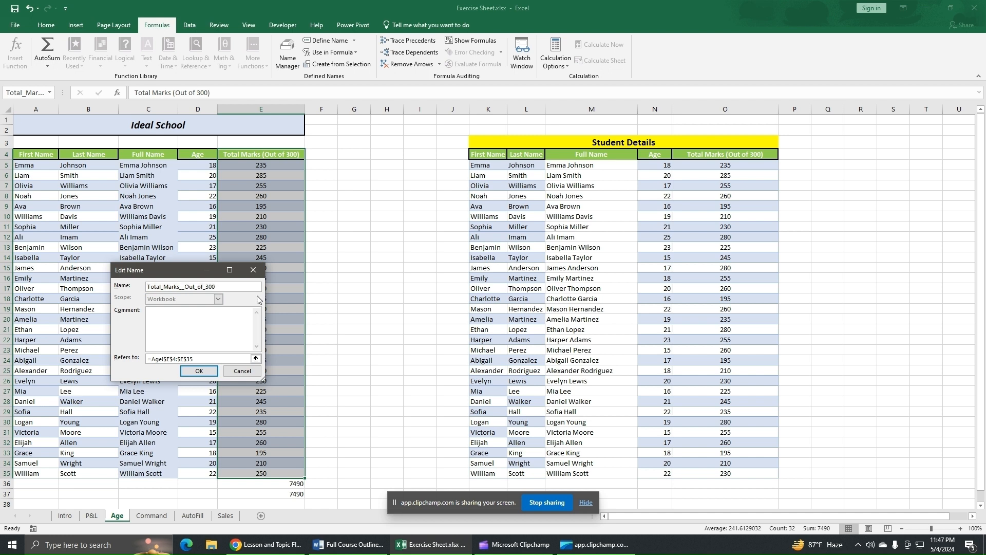
key("BackSpace")
key("BackSpace")
key("BackSpace")
key("BackSpace")
key("BackSpace")
key("BackSpace")
left_click(199, 371)
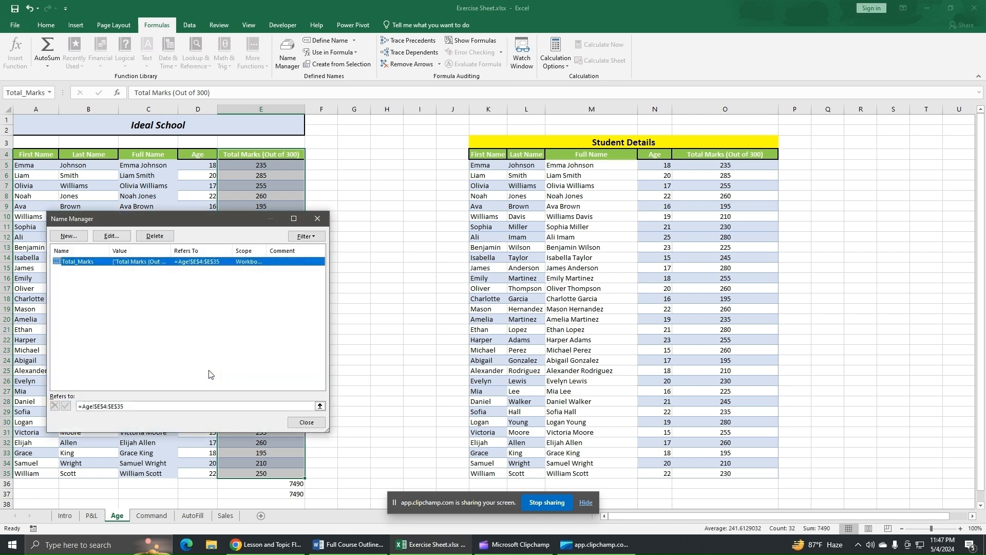
left_click(306, 422)
Reselect the Total Marks range E4:E35 to check its new name, and deselect it.
left_click(378, 328)
left_click(276, 153)
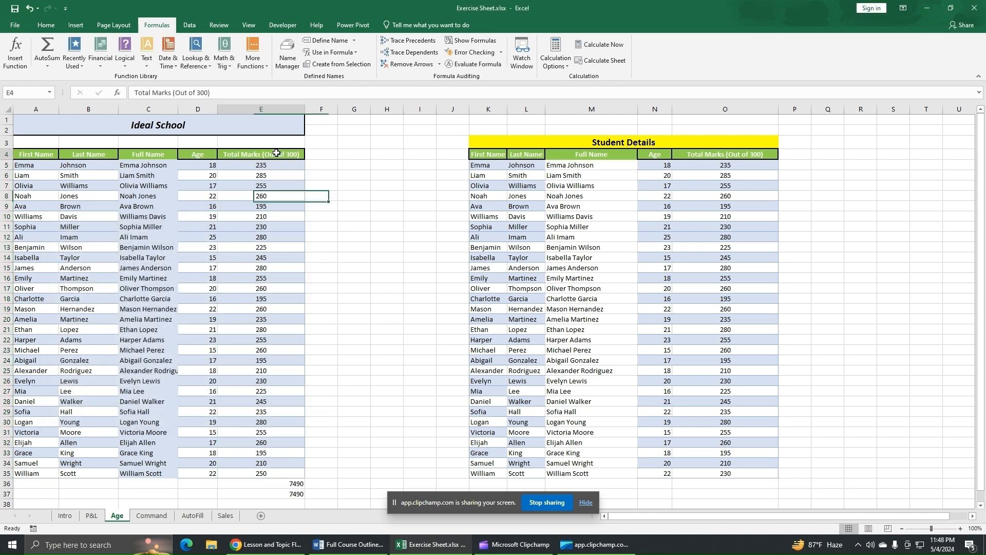
left_click_drag(276, 153, 268, 473)
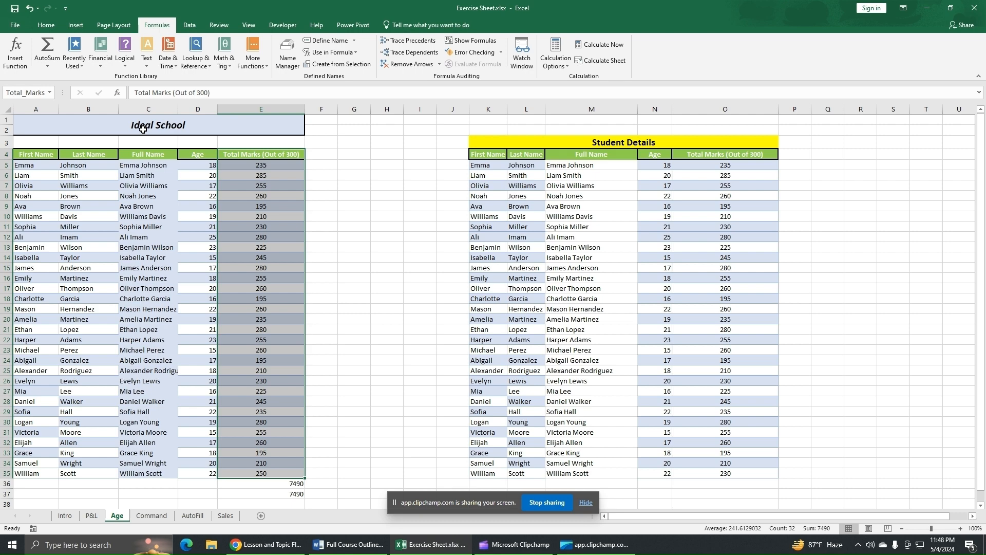
left_click(448, 219)
Delete the defined name Total_Marks of the range E4:E35 in the Name Manager.
left_click_drag(248, 154, 285, 470)
left_click(288, 60)
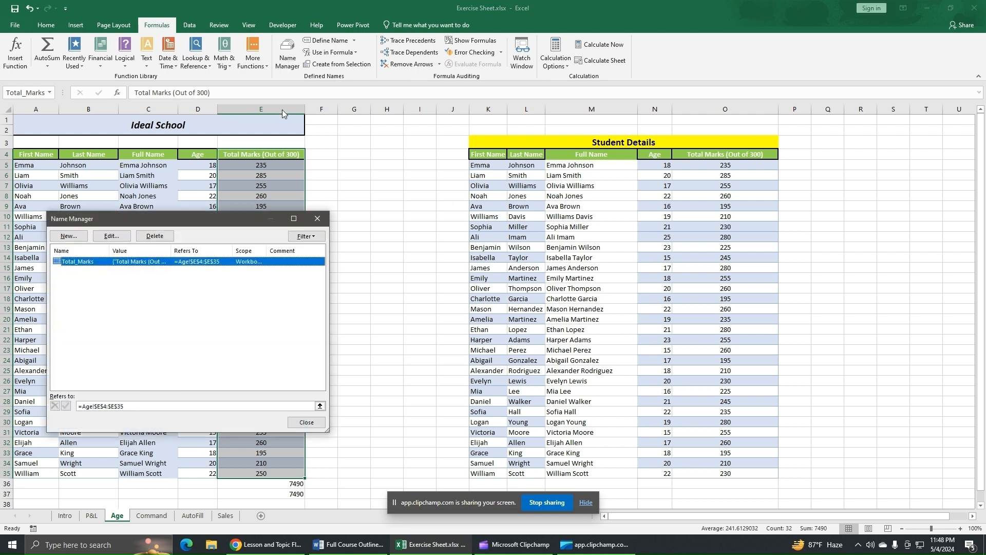
left_click(169, 240)
left_click(483, 302)
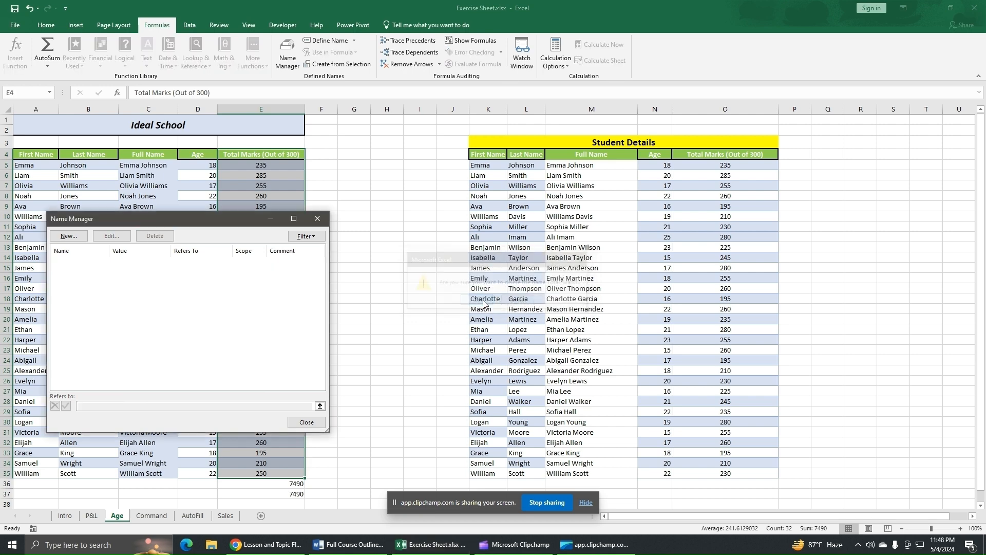
left_click(306, 422)
Reselect the Total Marks range E4:E35 to check whether a name is still assigned to it.
left_click(355, 329)
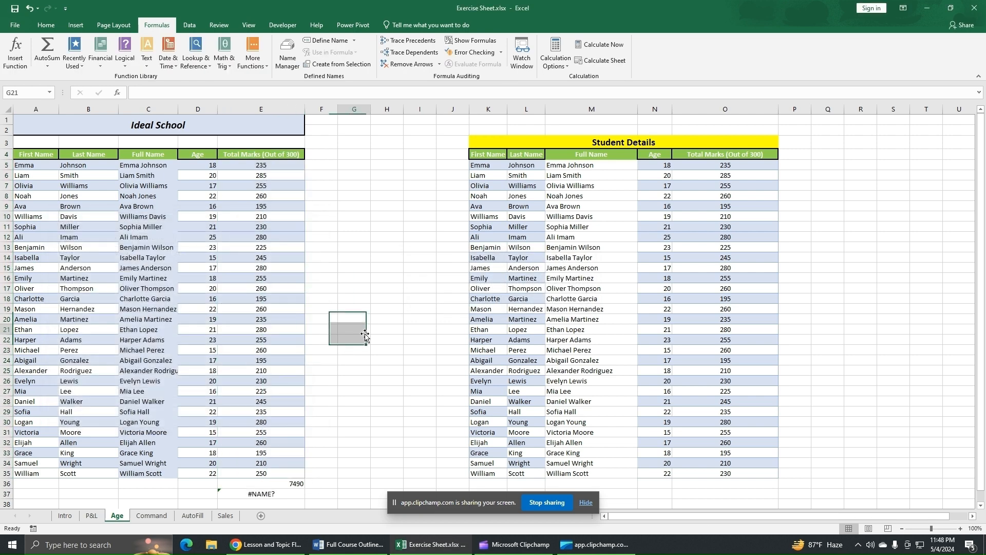
left_click(289, 154)
left_click_drag(289, 154, 264, 473)
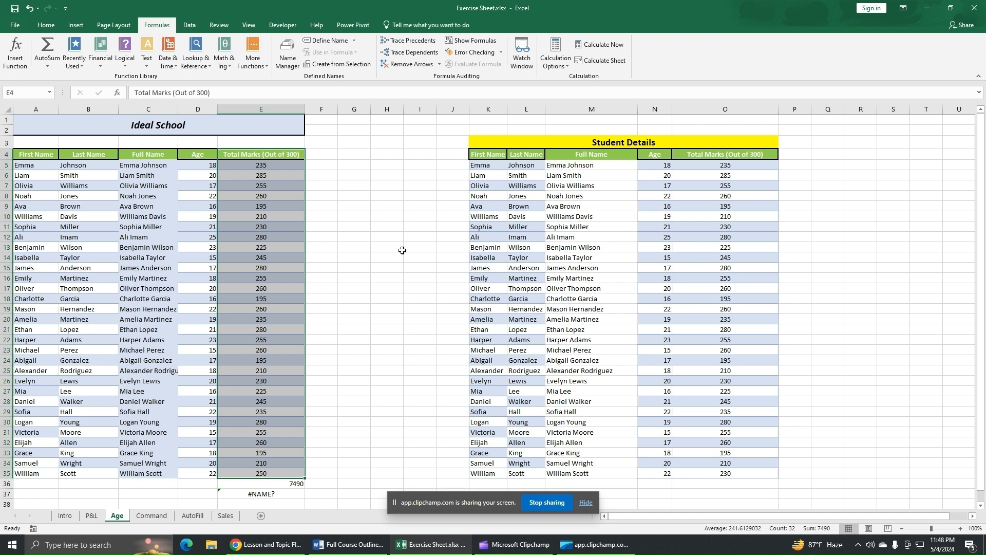
left_click(422, 257)
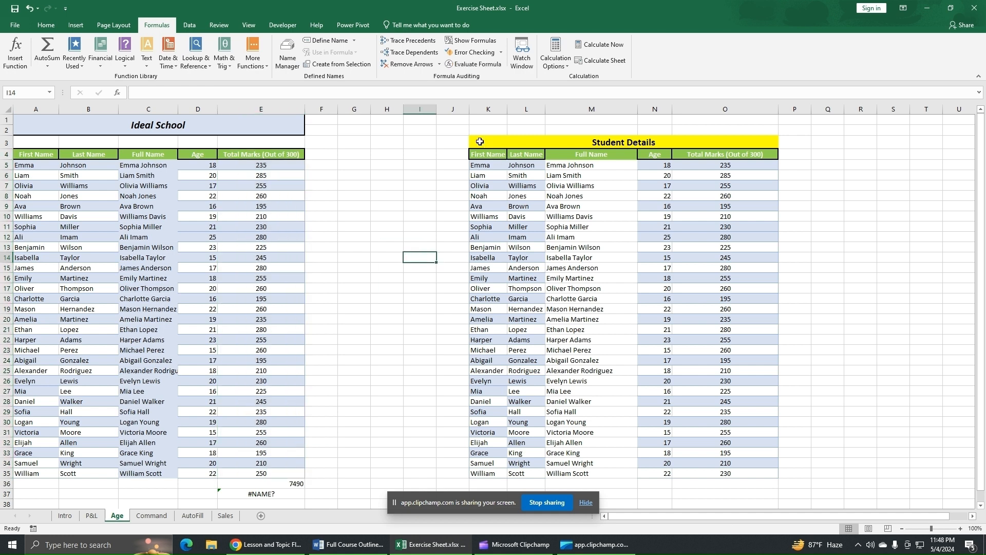
Define the name Student_Details with Workbook scope for the Student Details table K3:O35, title included.
left_click_drag(479, 141, 645, 473)
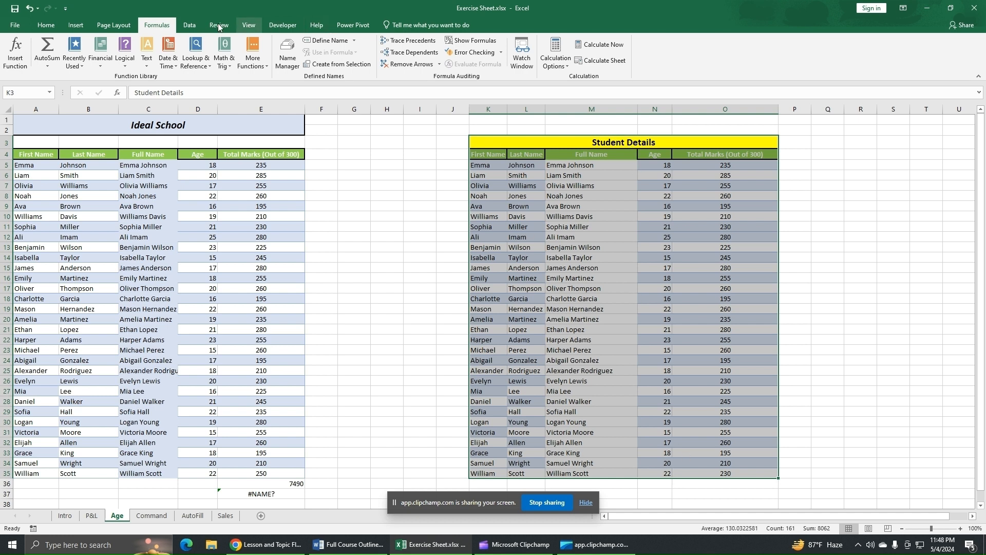
right_click(514, 212)
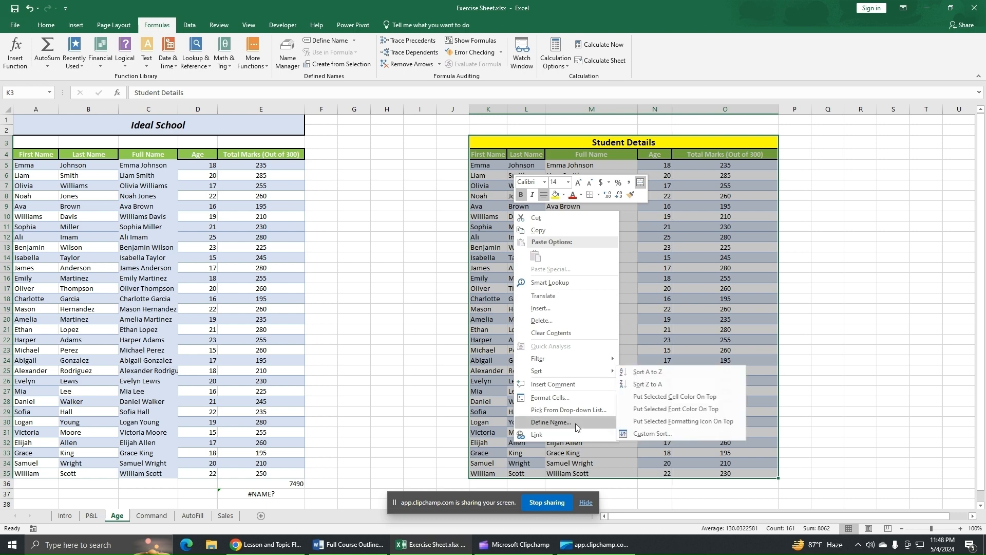
left_click(550, 421)
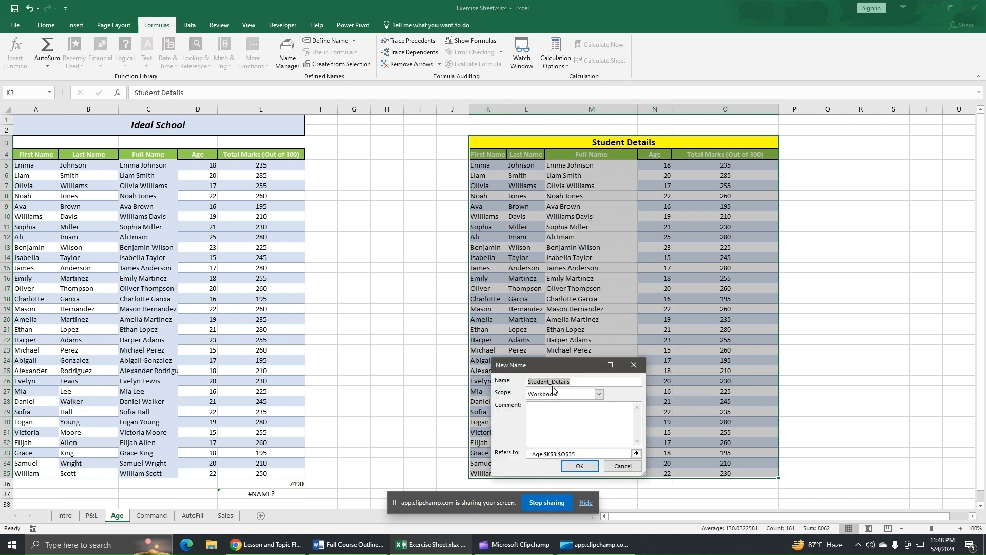
left_click(579, 383)
left_click(579, 465)
Reselect the Student Details table K3:O35 and check its assigned name in the list of defined names.
left_click(819, 348)
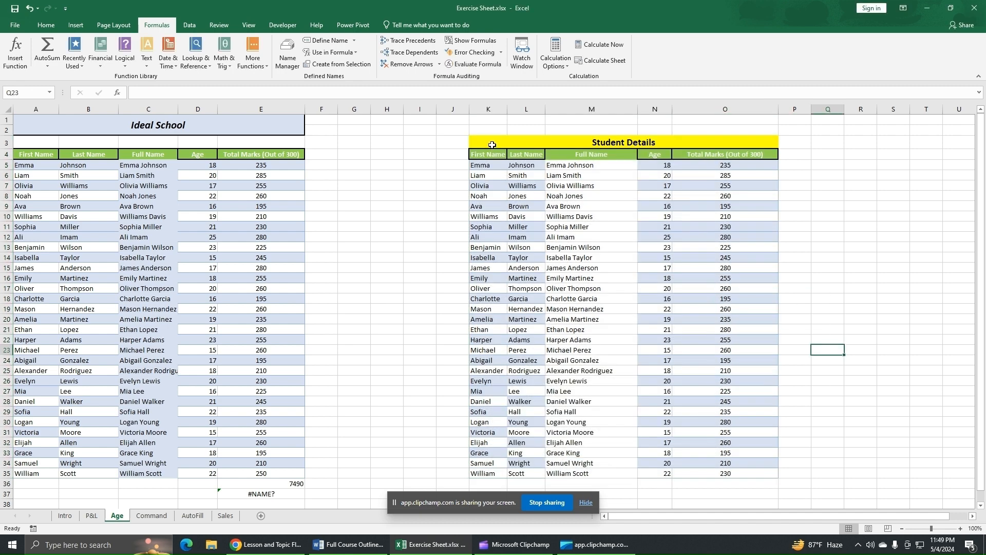
left_click_drag(492, 145, 529, 470)
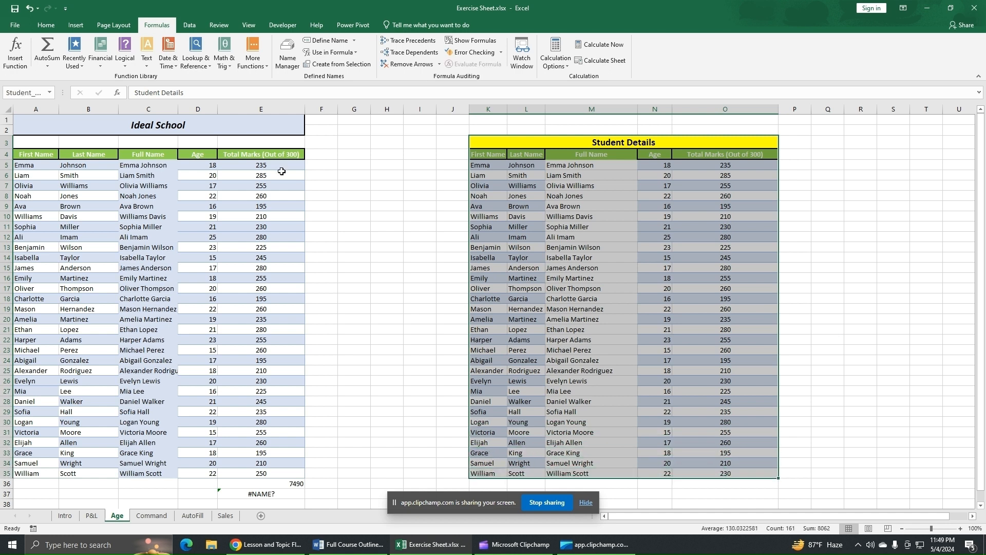
left_click(48, 93)
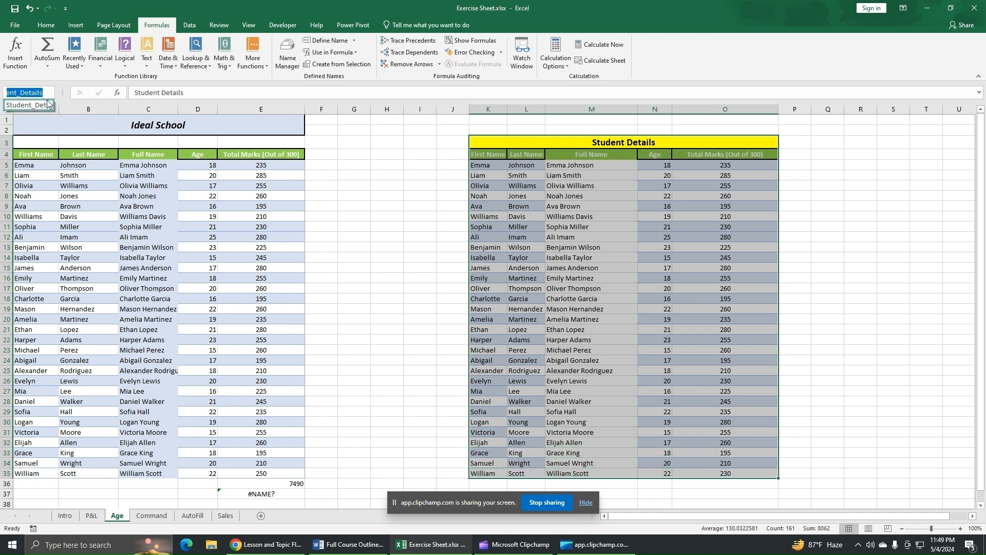
left_click(410, 234)
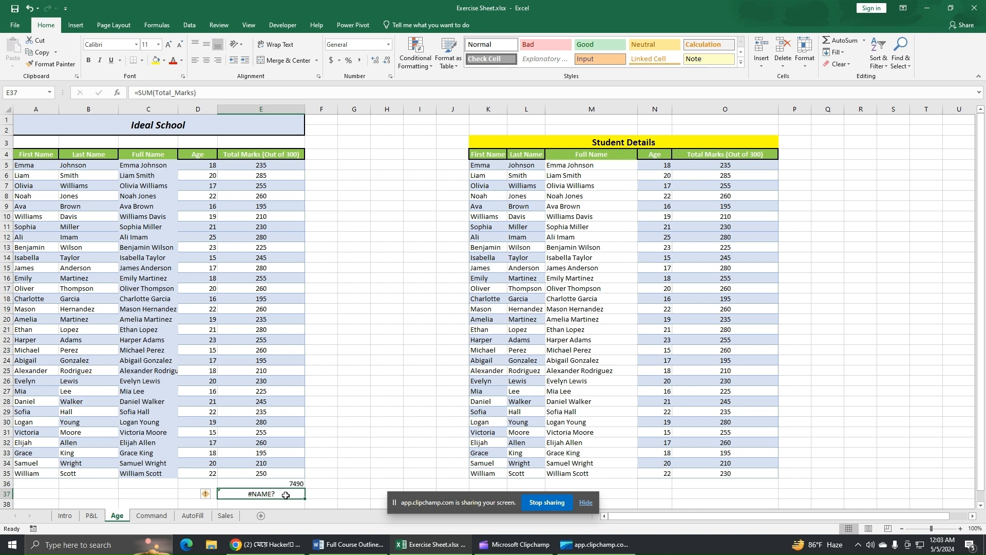
Compare the named-range formula in E37 with the E36 sum formula and the Total Marks range E4:E35.
left_click(389, 379)
left_click(288, 496)
left_click(294, 483)
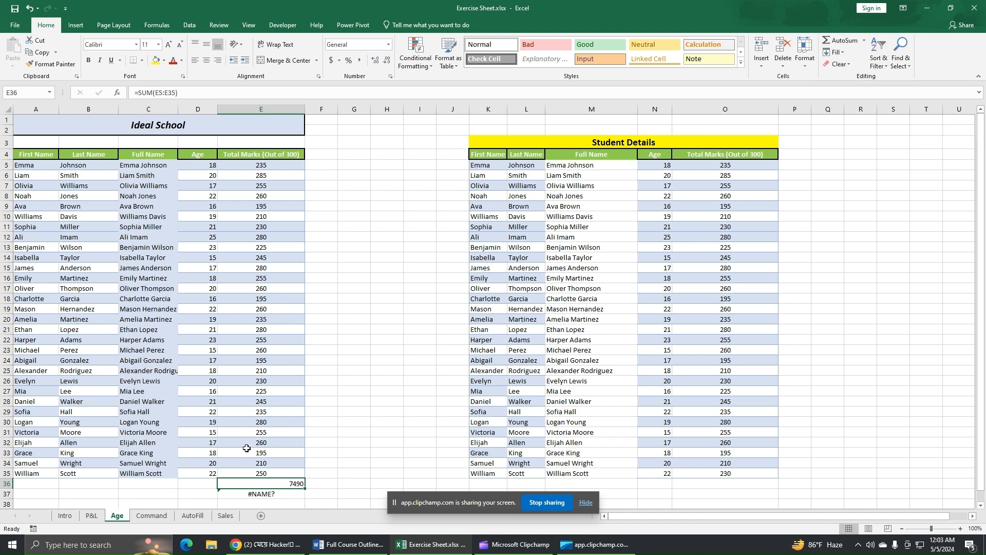
left_click_drag(263, 154, 258, 473)
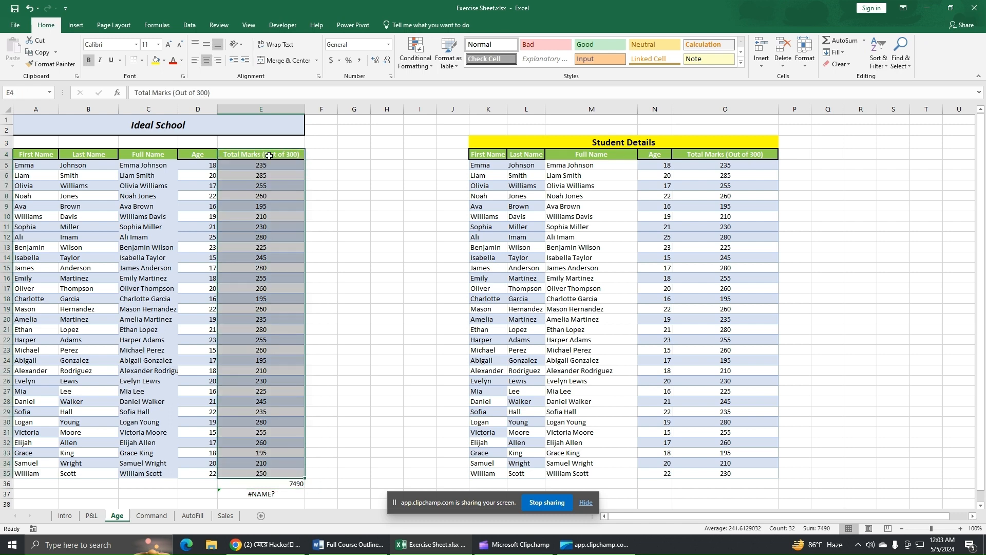
left_click(270, 495)
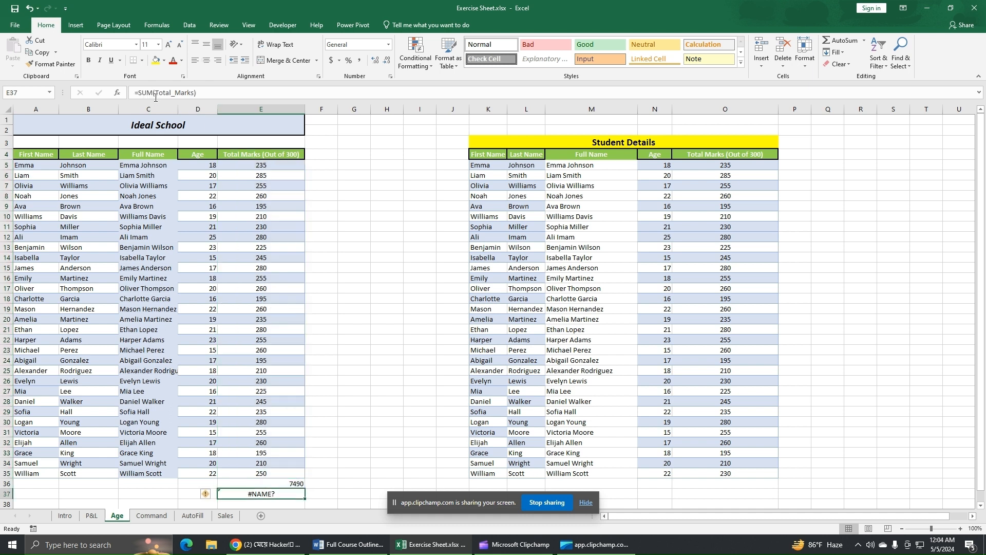